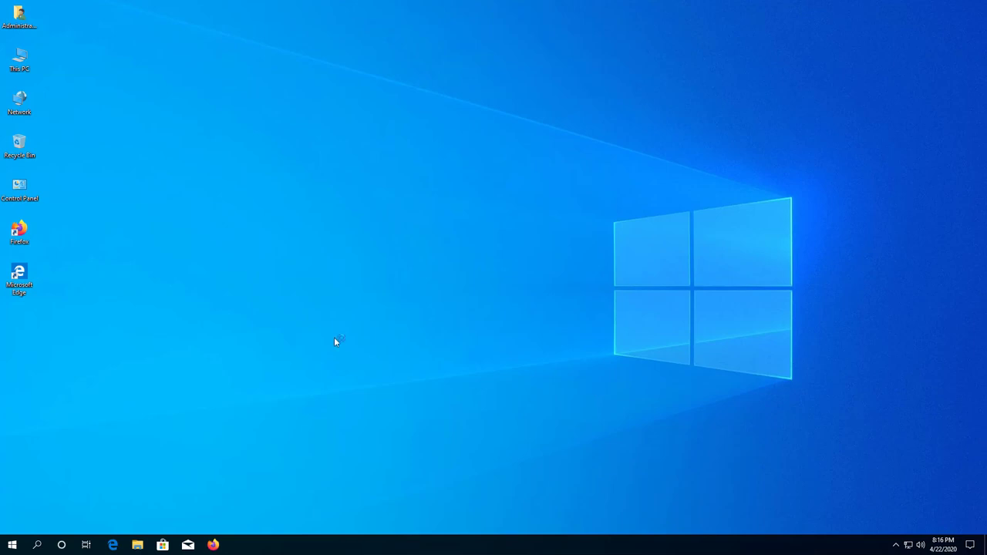
Create a new text document named Note on the desktop.
right_click(324, 267)
mouse_move(360, 344)
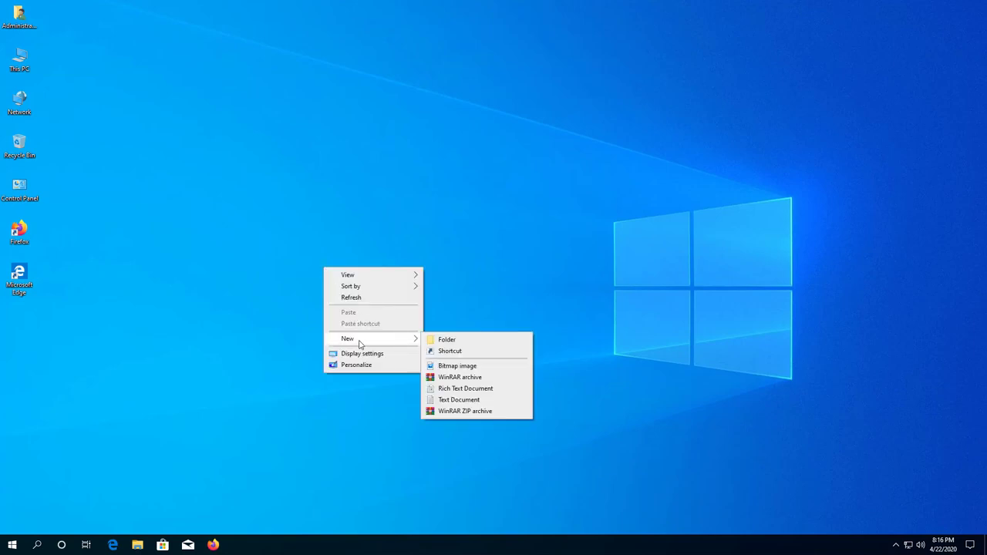
left_click(488, 399)
type("Note")
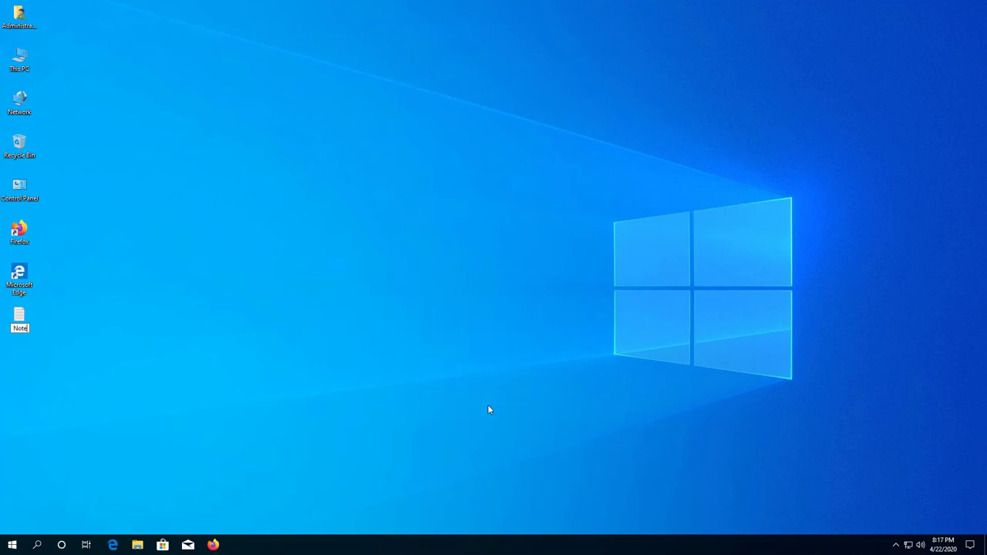
key("Return")
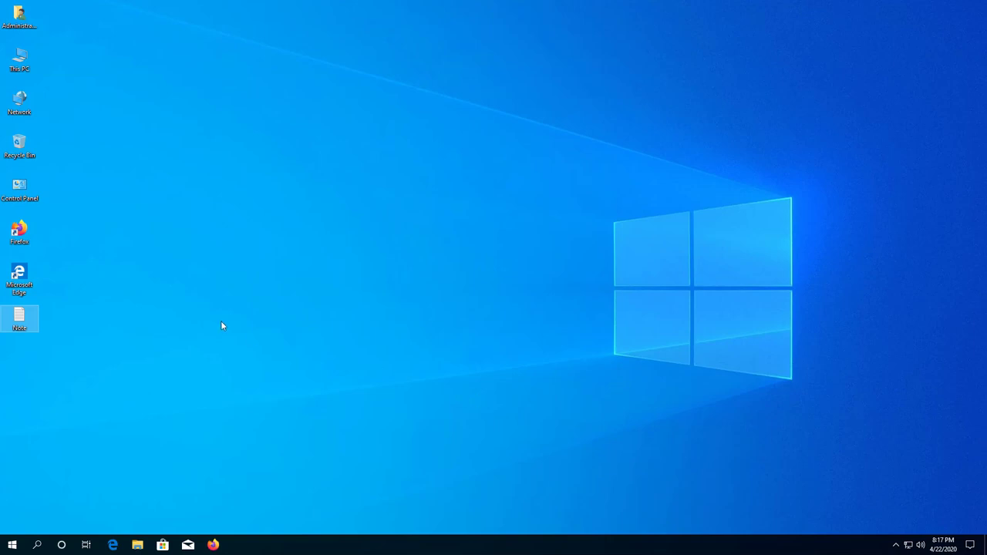
Open the Note file and enter the line "1. Su dung CMD command de hen gio shutdown".
double_click(22, 317)
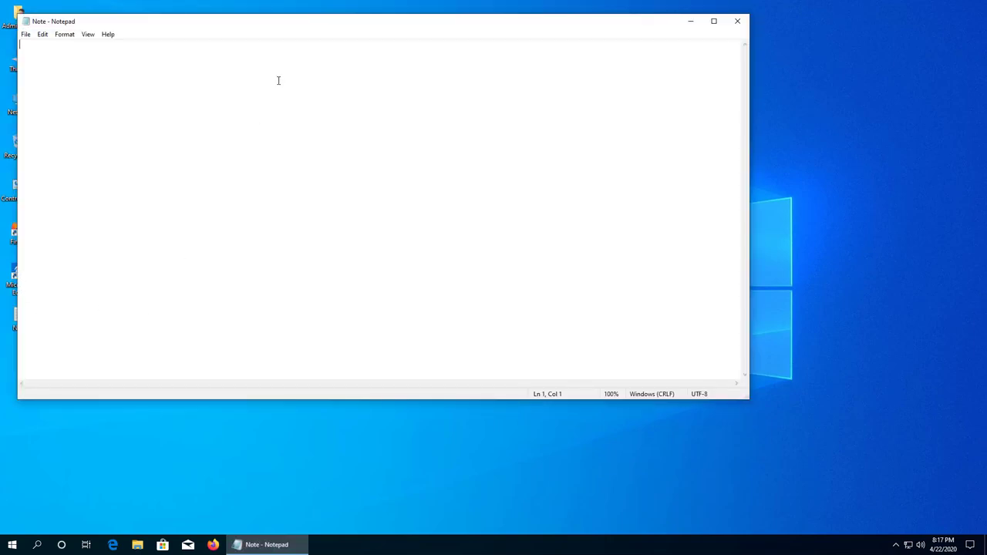
left_click_drag(275, 28, 392, 83)
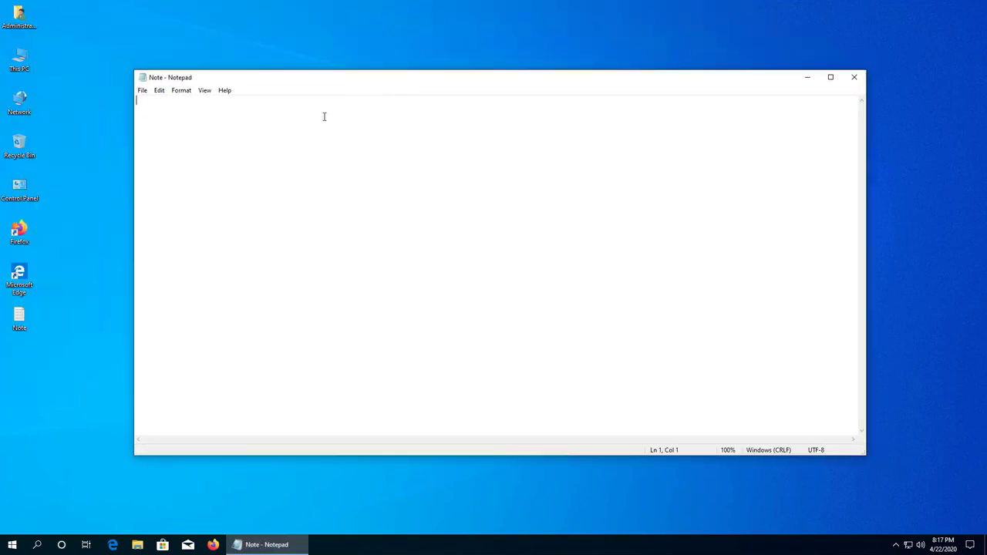
type("1. Dung")
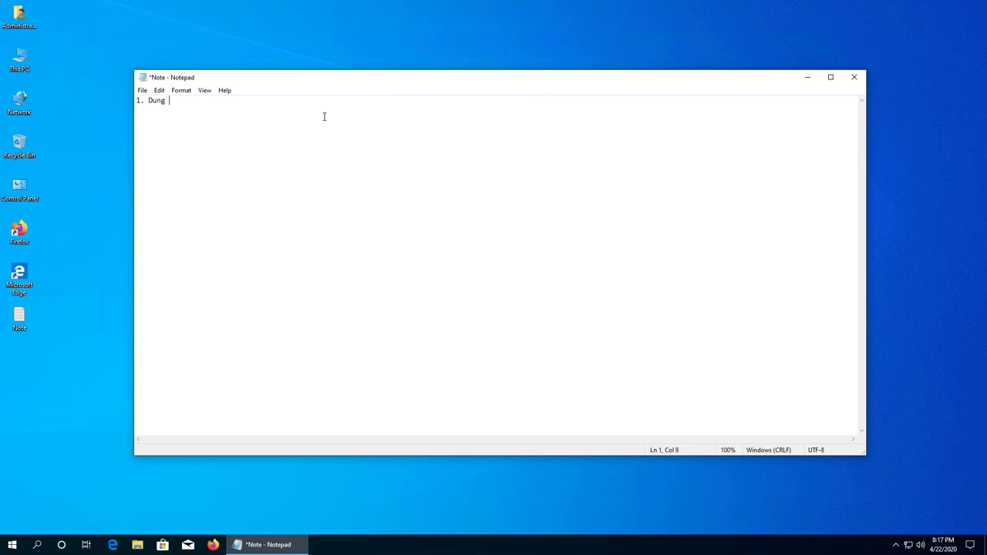
key("BackSpace")
key("BackSpace")
key("BackSpace")
key("BackSpace")
type("Su dung CMD command de hen gio shutdown")
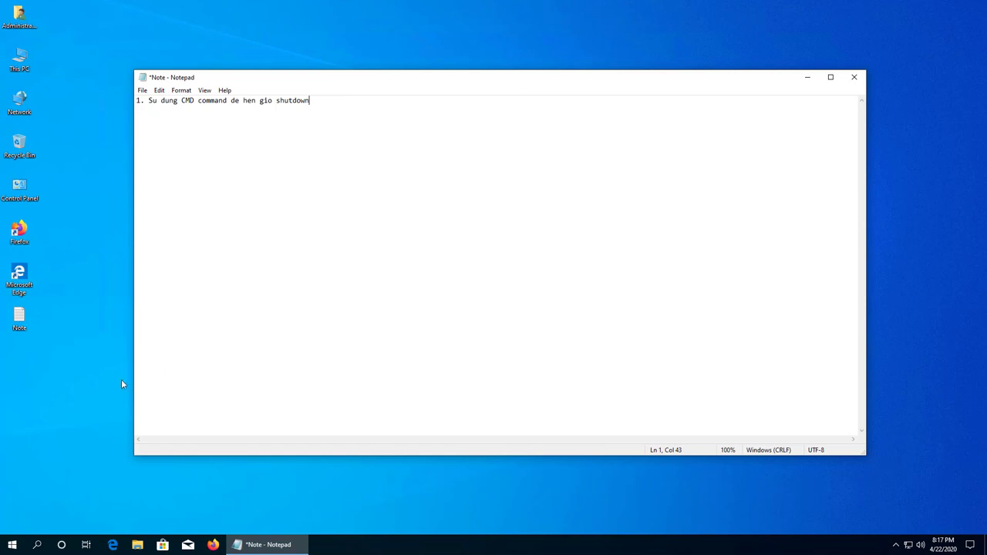
Launch the Command Prompt with the Run command cmd and place its window over the note's empty area.
right_click(14, 544)
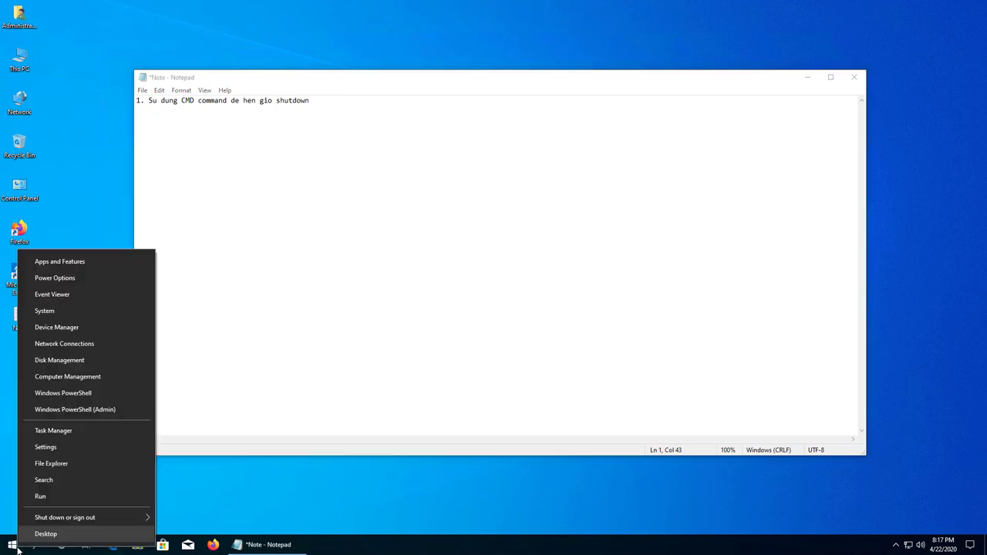
left_click(60, 500)
type("cmd")
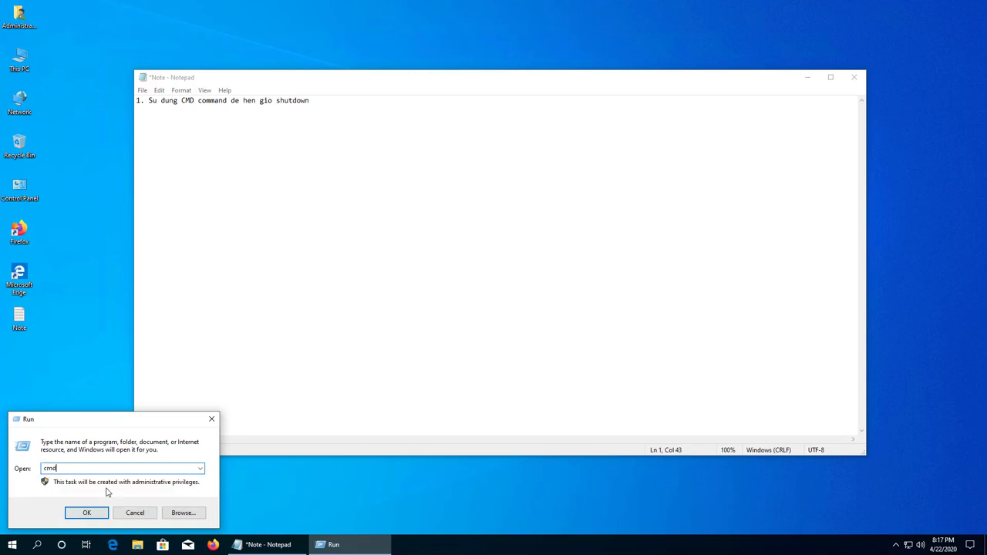
key("Return")
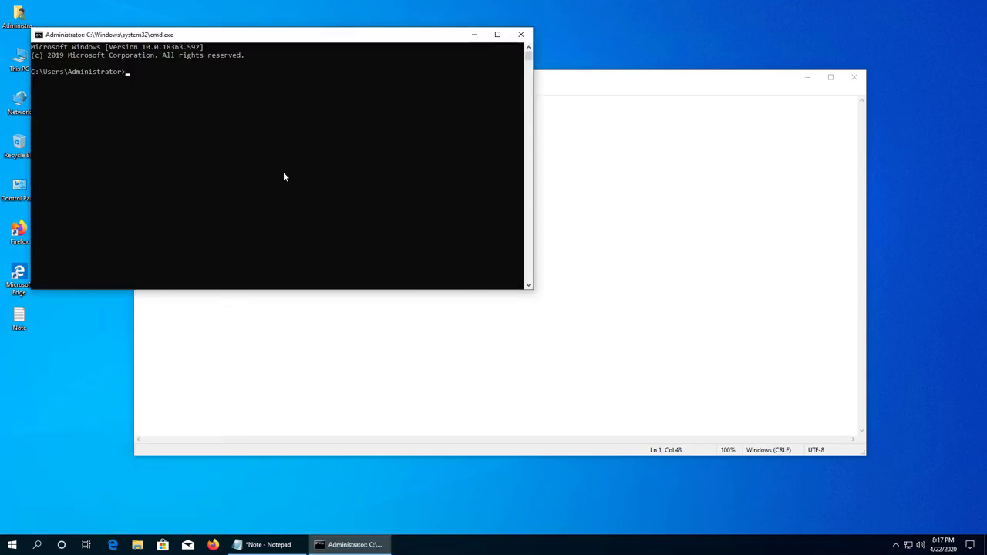
left_click_drag(284, 38, 491, 147)
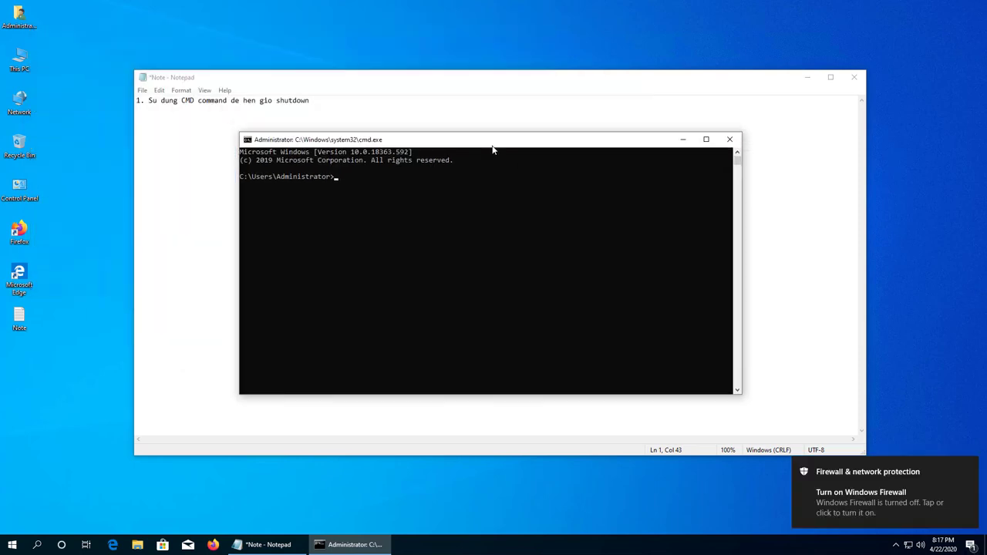
Schedule a shutdown in 300 seconds by running shutdown -s -t 300.
left_click(502, 205)
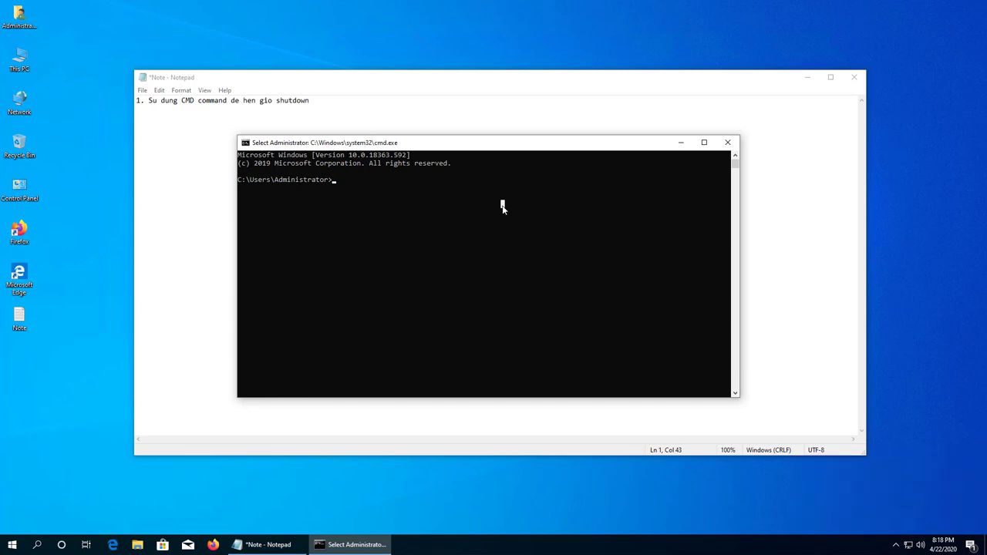
key("Escape")
type("shut")
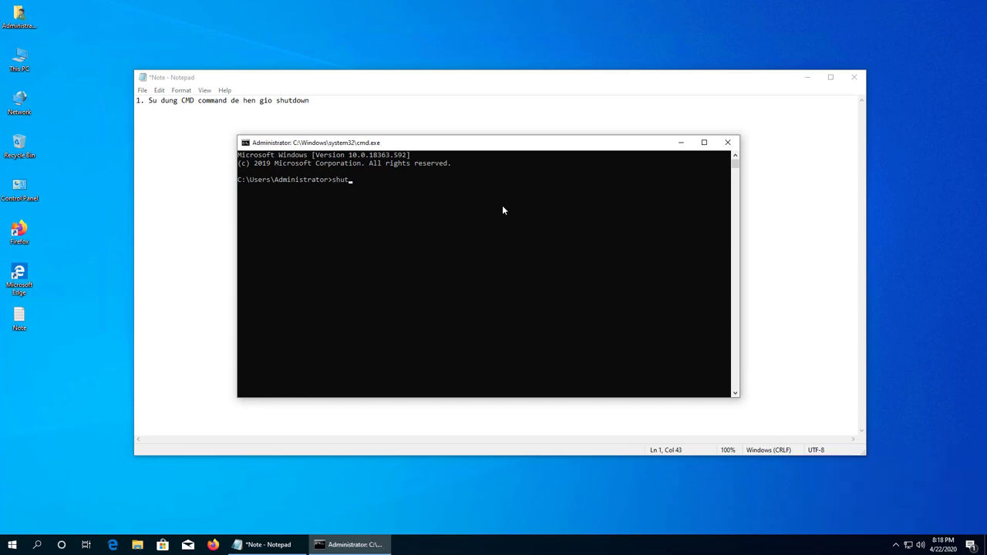
type("down ")
type("-s")
type(" -t")
type("60")
key("BackSpace")
key("BackSpace")
type("3600")
key("BackSpace")
key("BackSpace")
key("BackSpace")
key("BackSpace")
type("300")
key("Return")
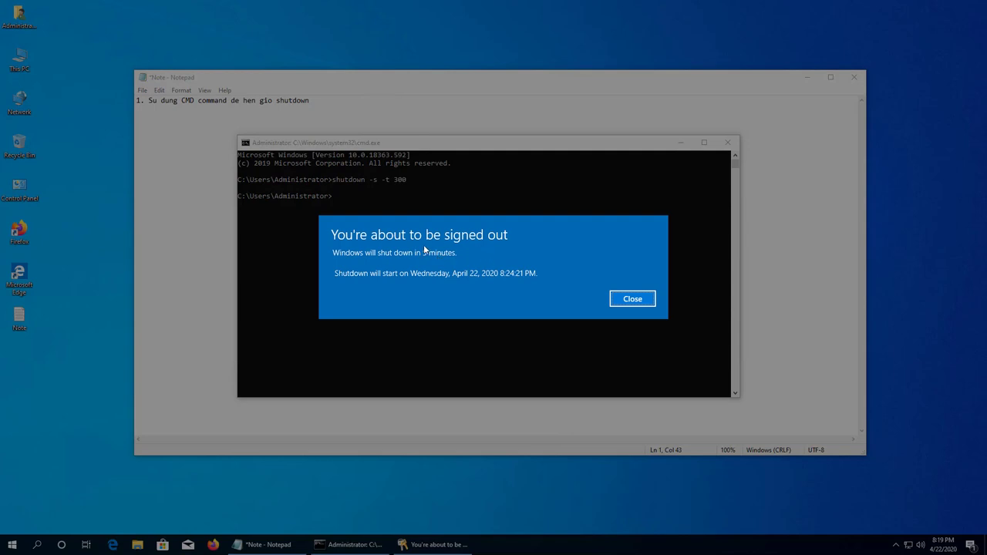
Dismiss the sign-out notice and abort the scheduled shutdown by running shutdown -a.
left_click(634, 300)
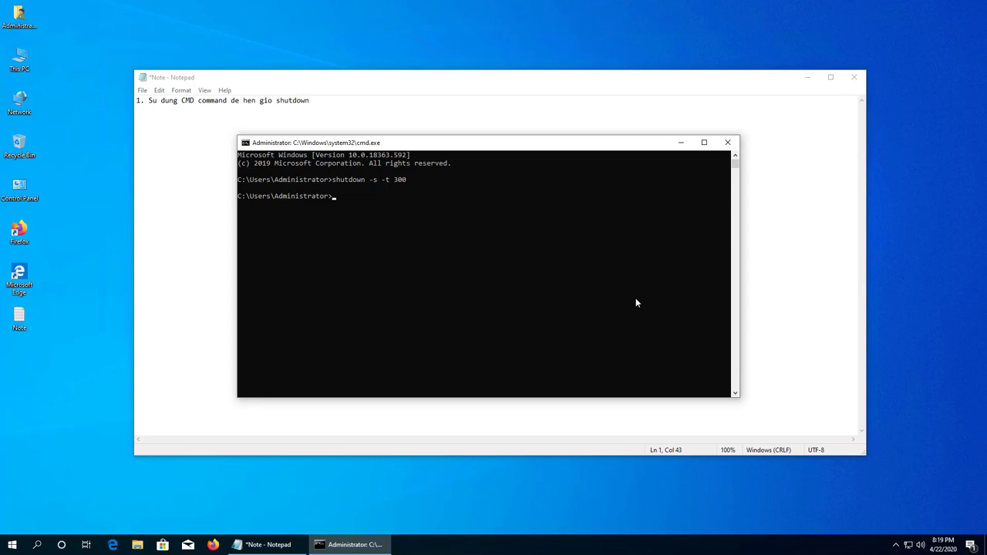
type("shutdown -a")
key("Return")
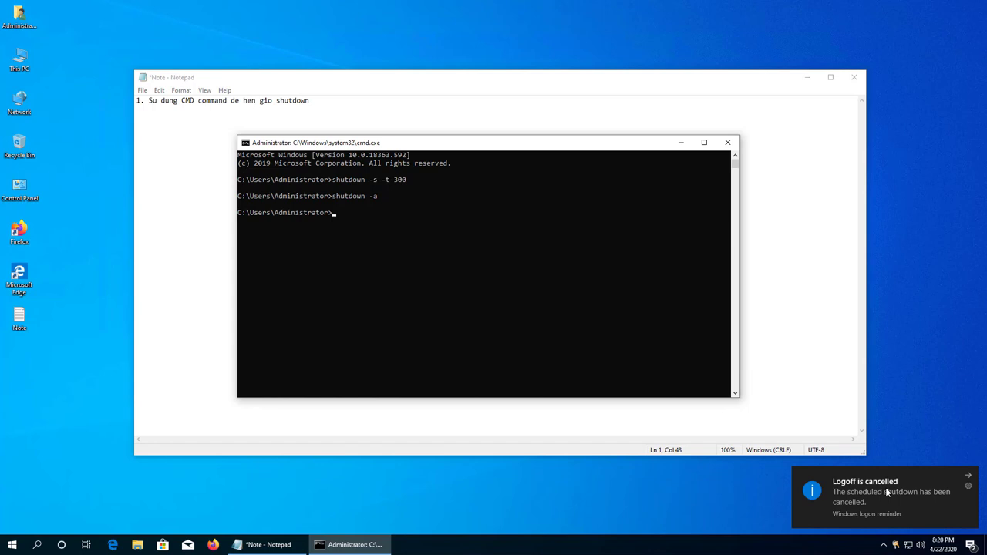
Schedule a shutdown in one hour by running shutdown -s -t 3600.
left_click(415, 322)
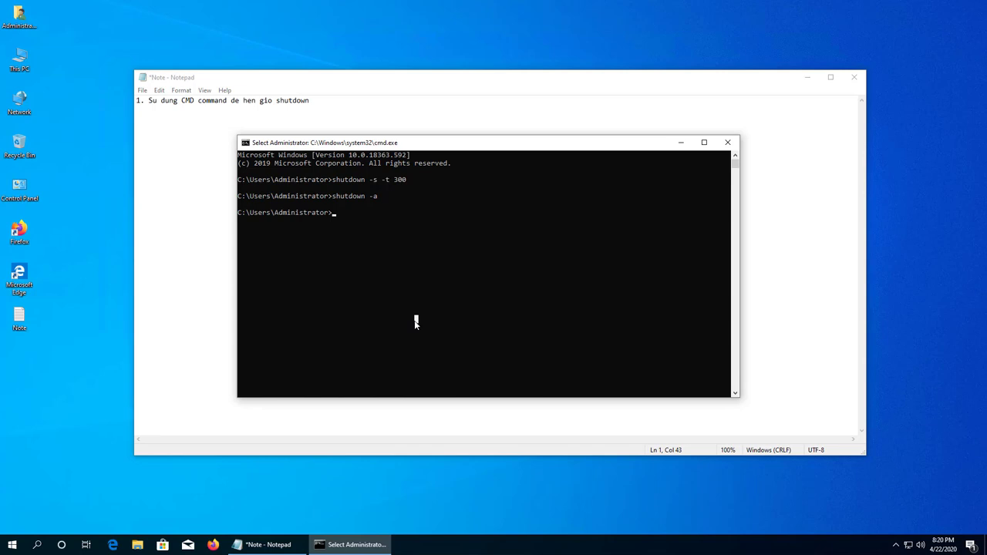
key("Escape")
type("shu")
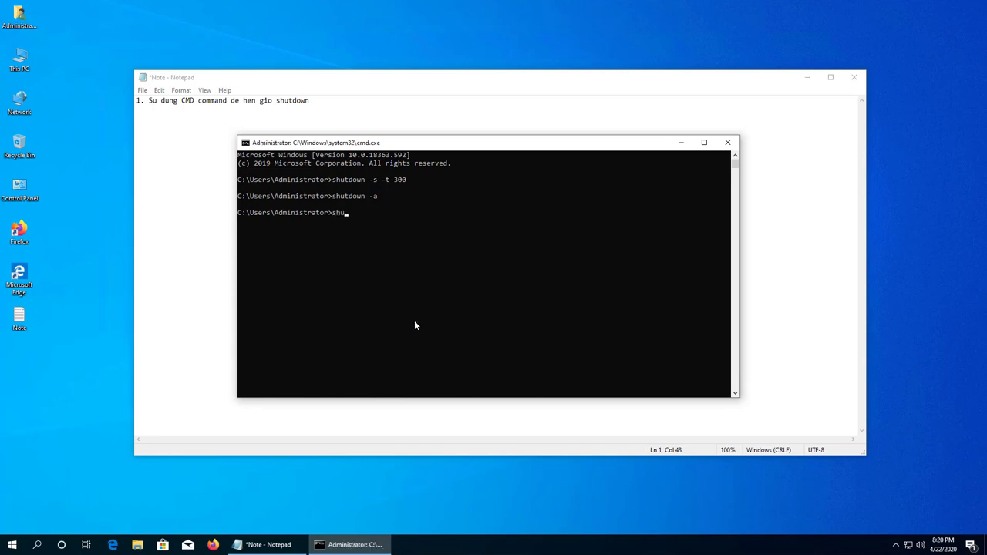
type("tdown -s -t")
type("3600")
key("Return")
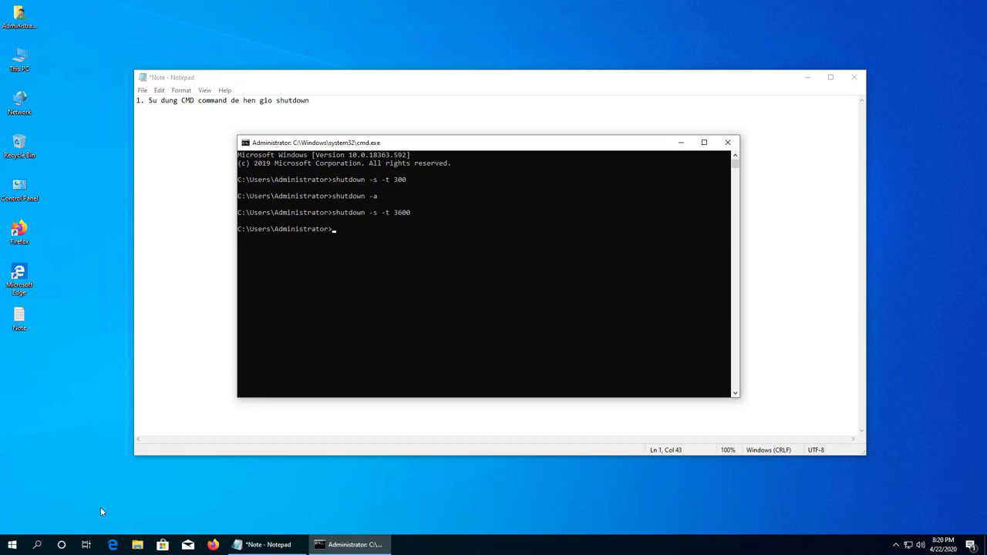
left_click(25, 543)
key("super")
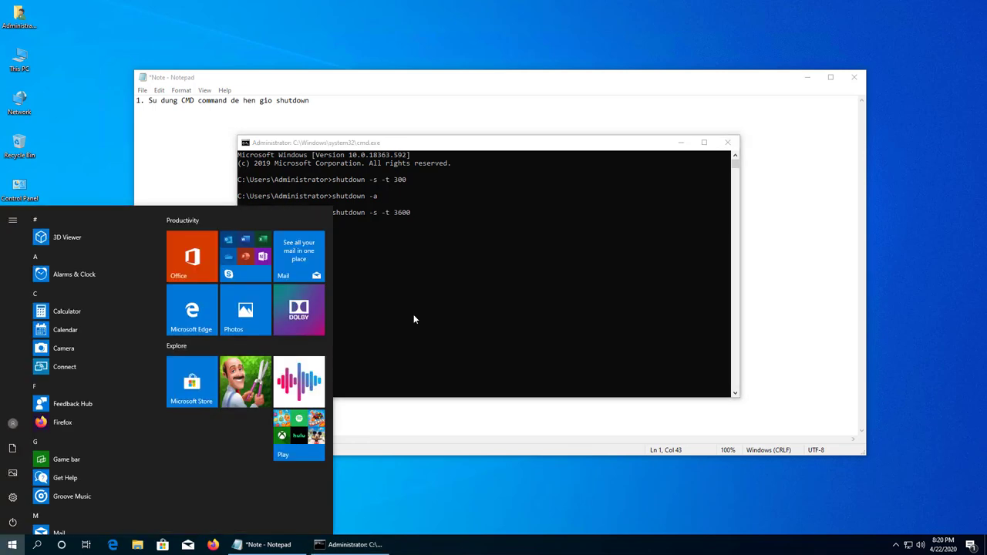
key("Escape")
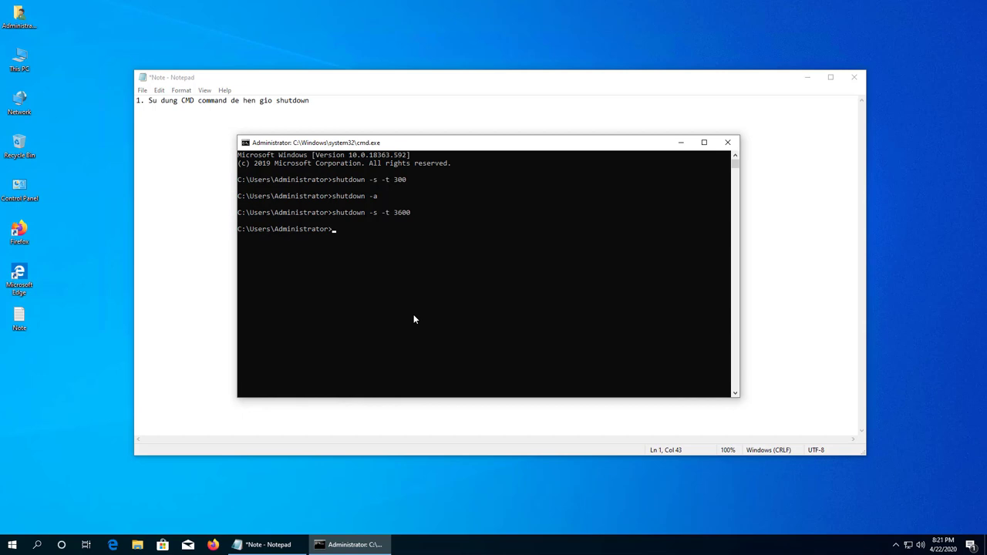
Abort the one-hour shutdown by running shutdown -a and close the Command Prompt.
type("shutdown -a")
key("Return")
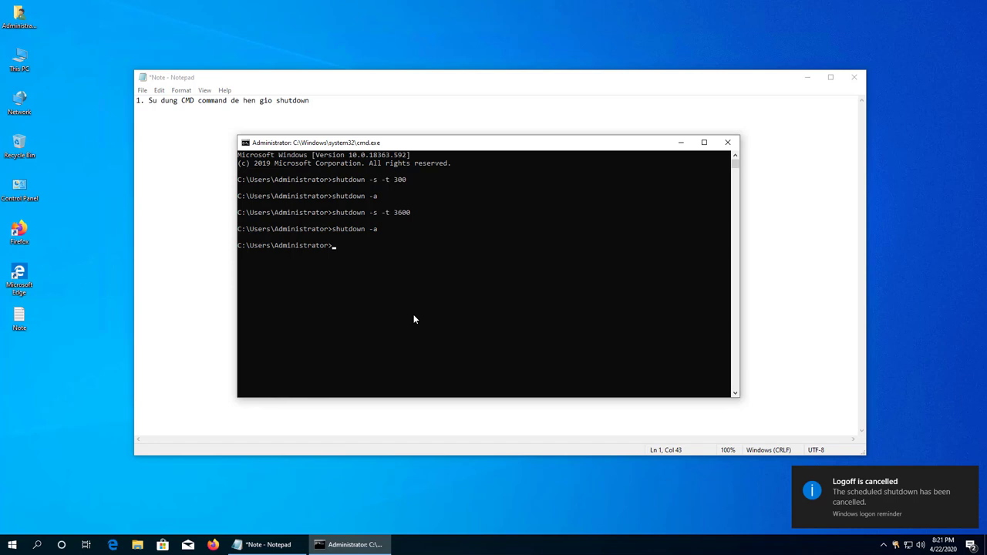
left_click(728, 144)
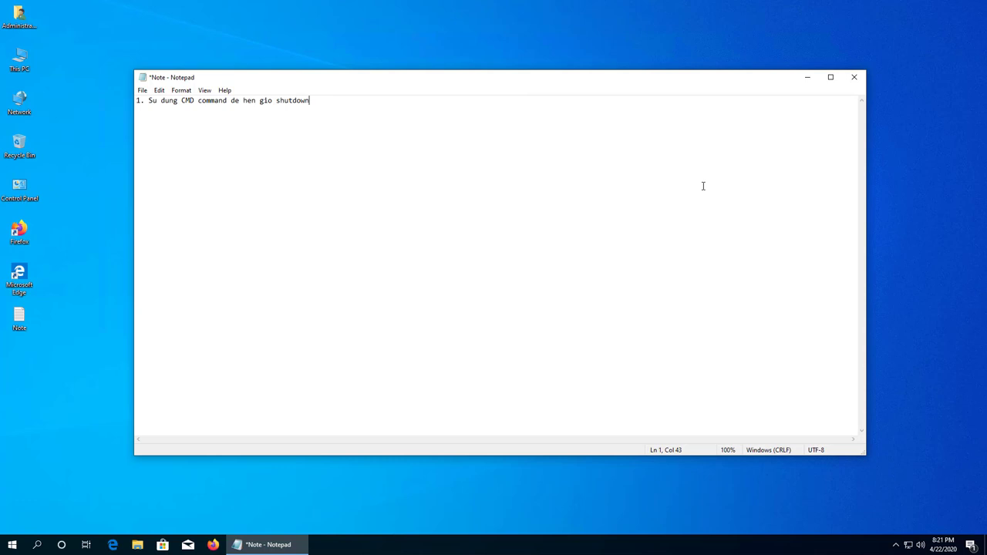
Add the line "2. Tao 1 nut Shutdown tren Desktop" below the first one, leaving a blank line between, and minimize the note.
key("Return")
type("2. Tao 1 nut Shutdown tren Desktop")
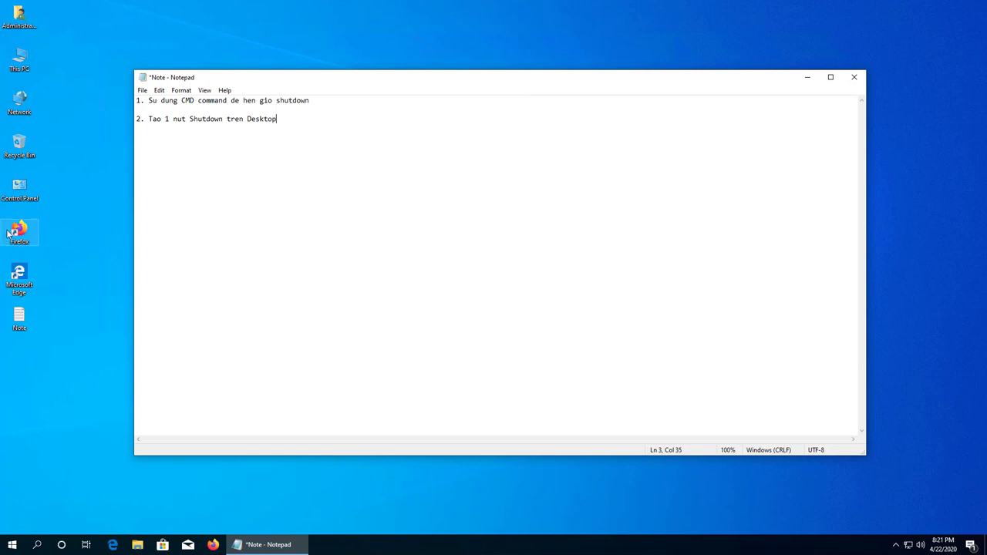
left_click(101, 351)
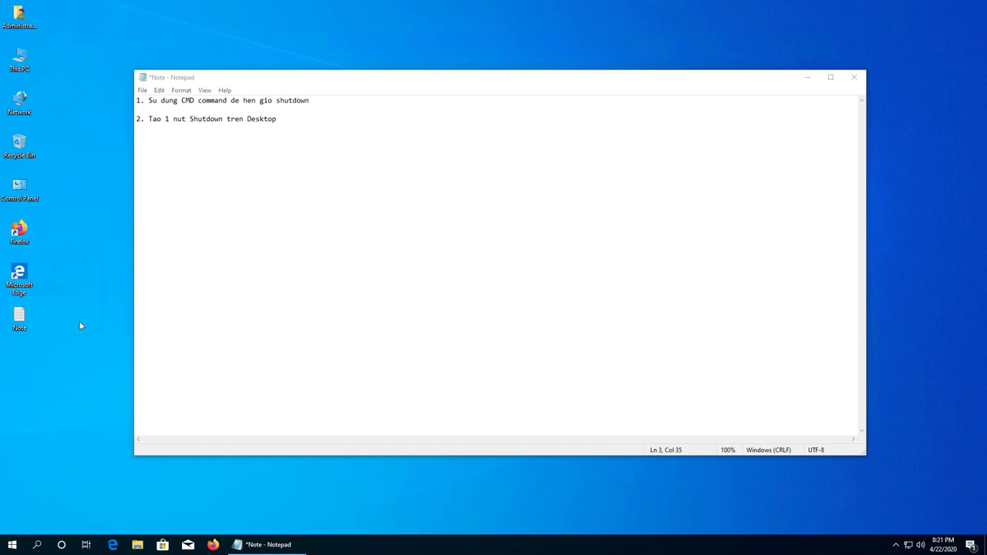
left_click(808, 77)
Create a desktop shortcut with the target shutdown -s -t 3600 and the name "Tat may di ngu sau 60p".
right_click(321, 223)
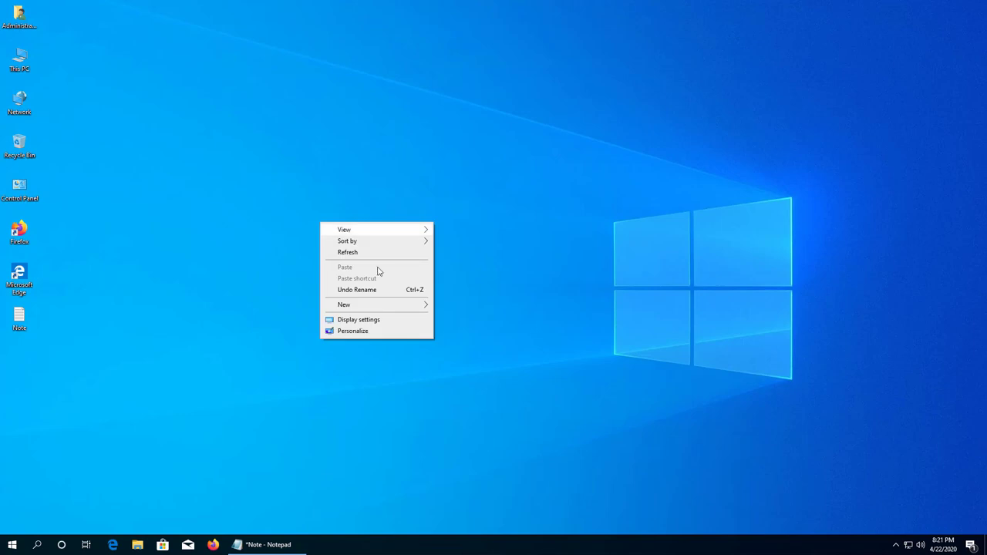
mouse_move(379, 306)
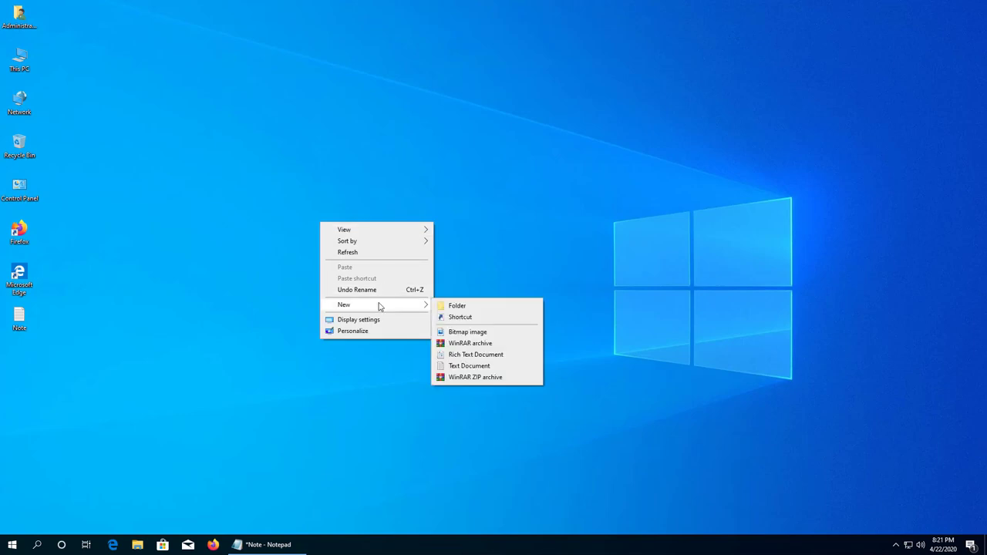
left_click(507, 322)
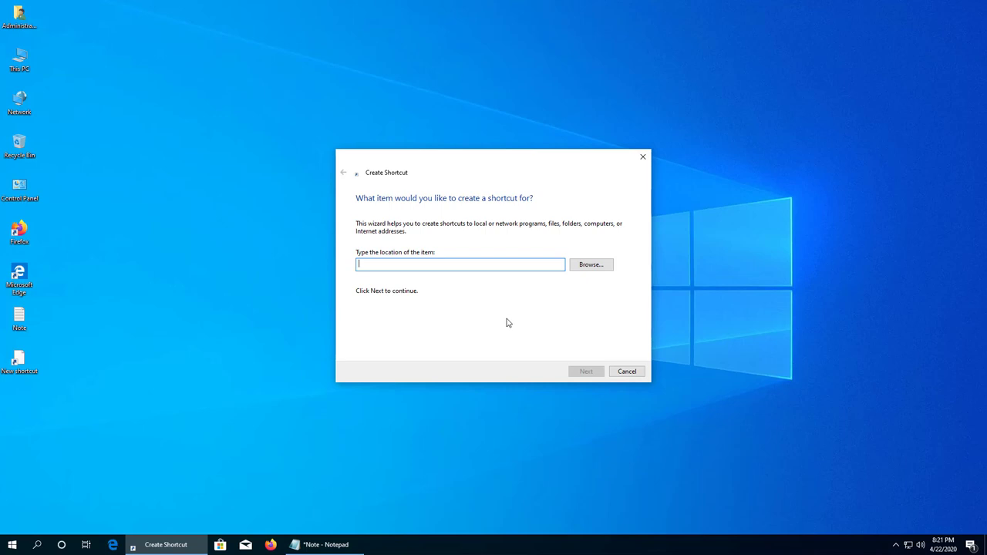
type("shutdo")
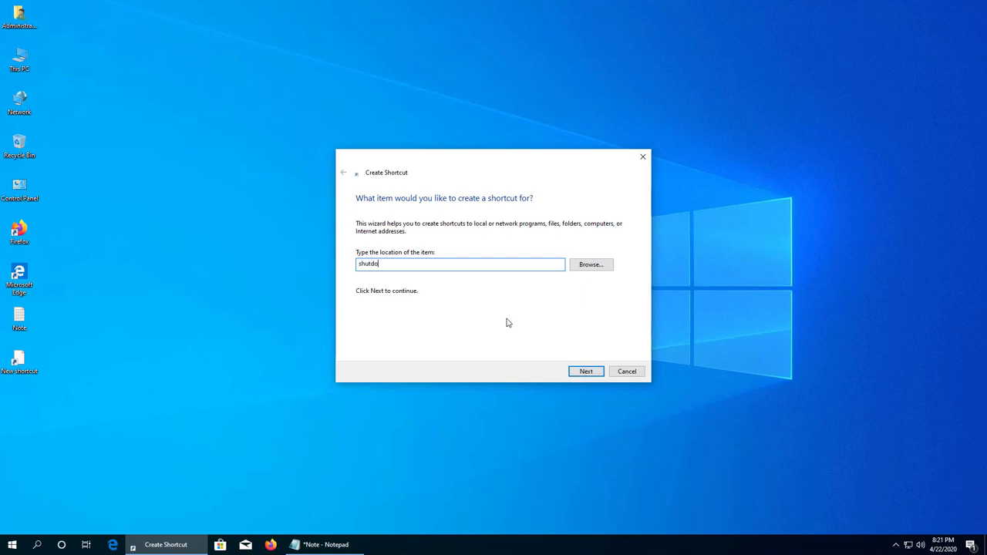
type("wn -s -t 3600")
left_click(586, 373)
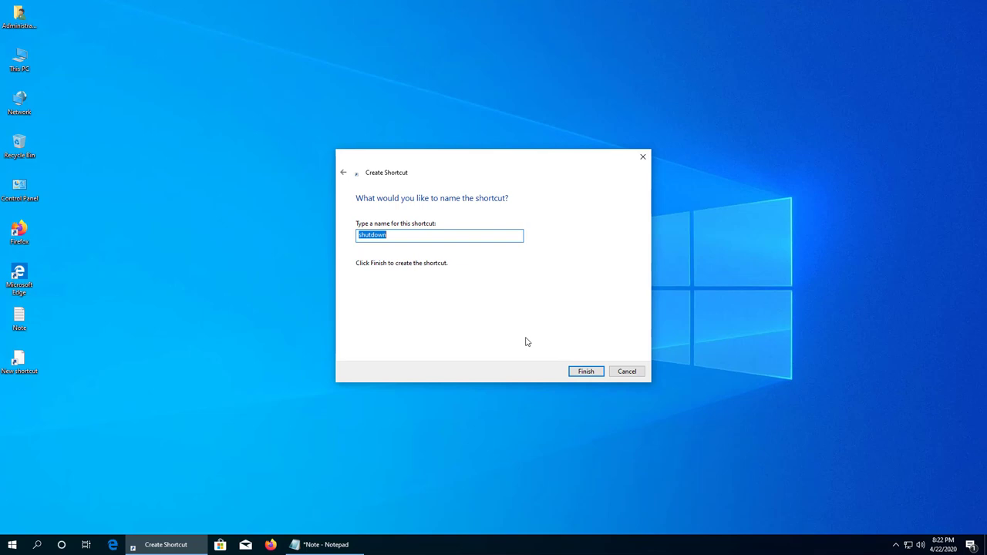
type("Tat may di ngu sau 60p")
left_click(597, 373)
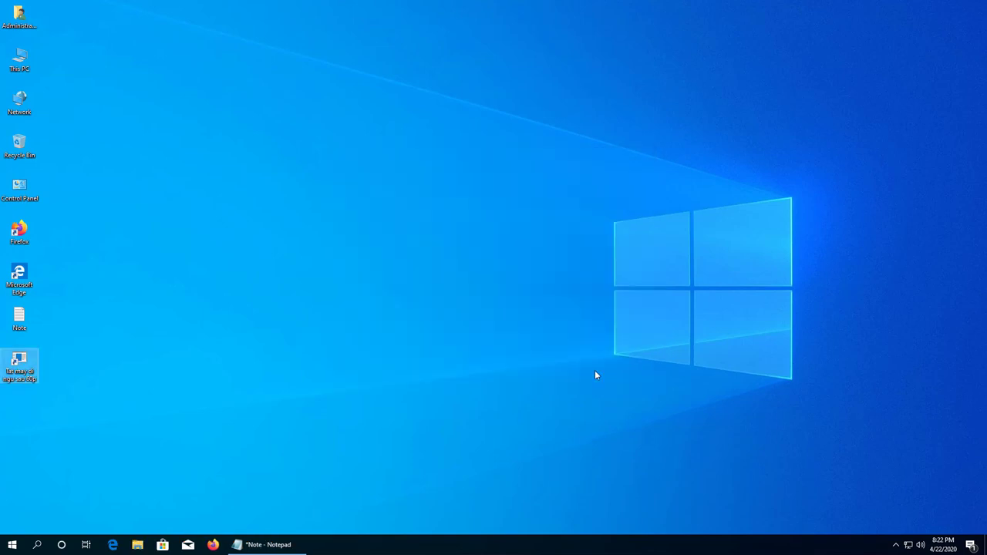
Open the icon selection for the "Tat may di ngu sau 60p" desktop shortcut from its properties.
left_click(371, 376)
right_click(31, 363)
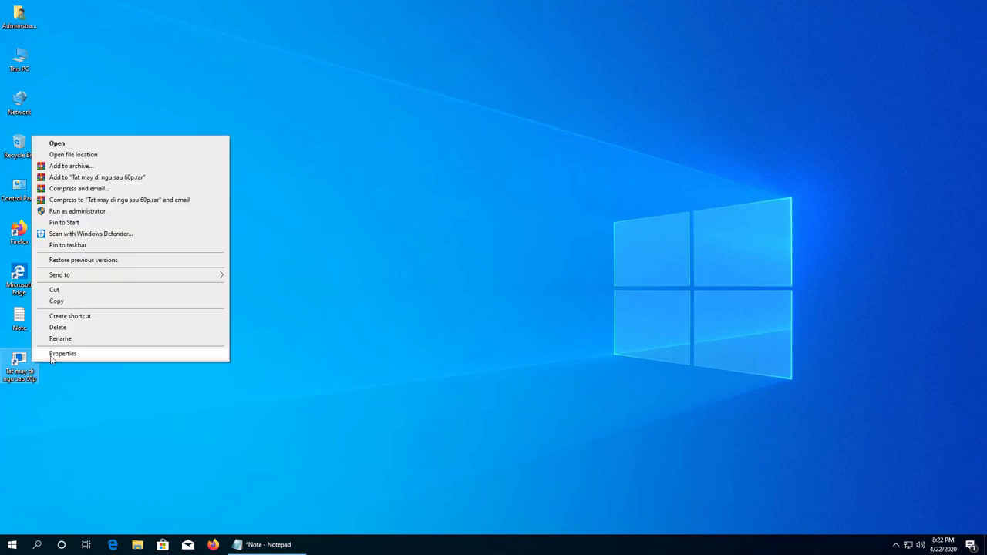
left_click(63, 354)
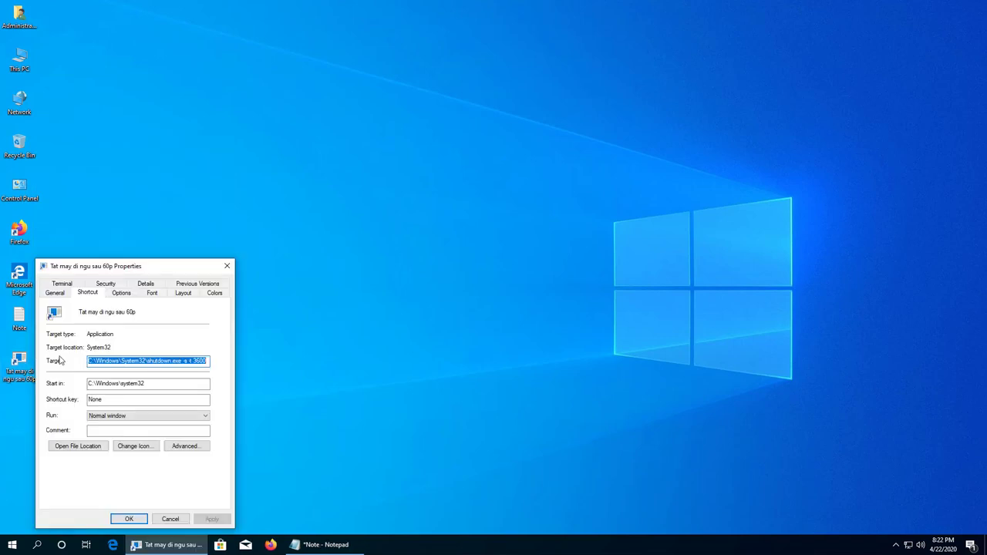
left_click(133, 446)
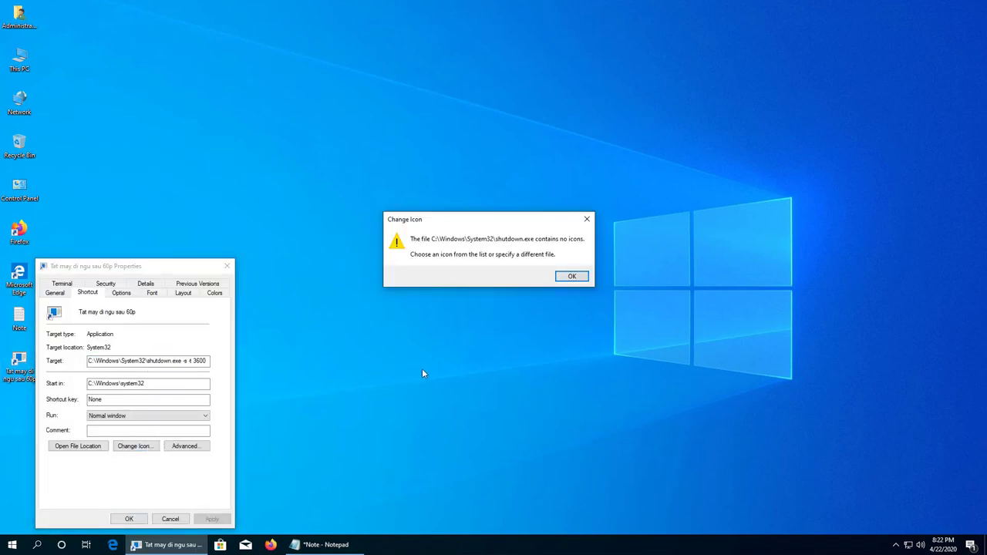
left_click(575, 278)
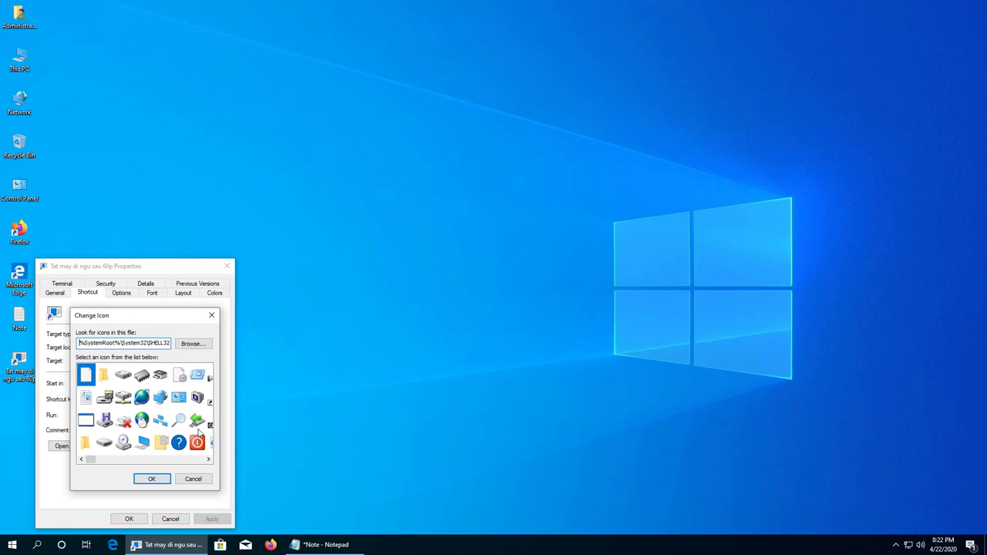
Assign the red power icon from the SHELL32 icon list to the shortcut and apply the properties.
left_click(207, 459)
left_click(207, 460)
left_click(208, 460)
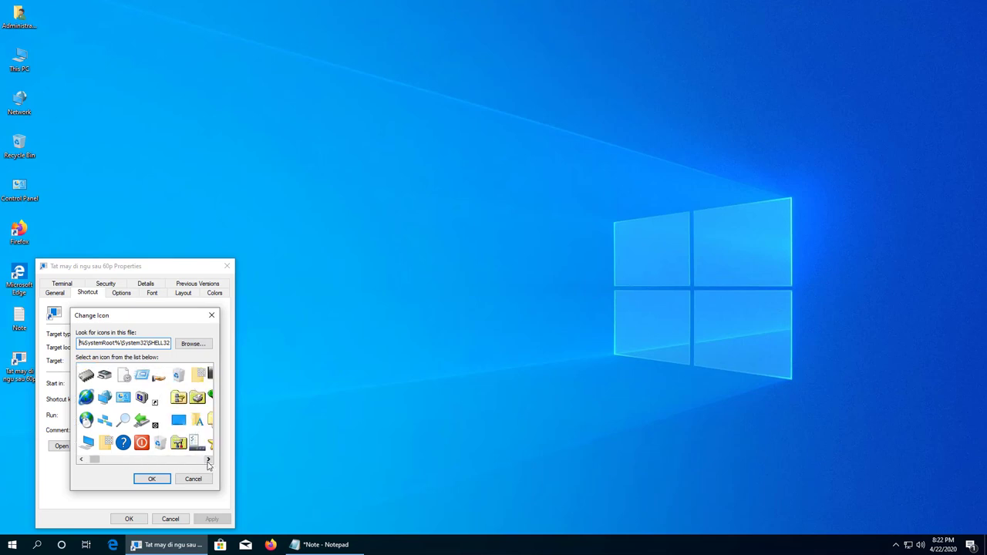
left_click(207, 460)
left_click(208, 460)
left_click(208, 459)
left_click(207, 460)
left_click(208, 459)
left_click(207, 460)
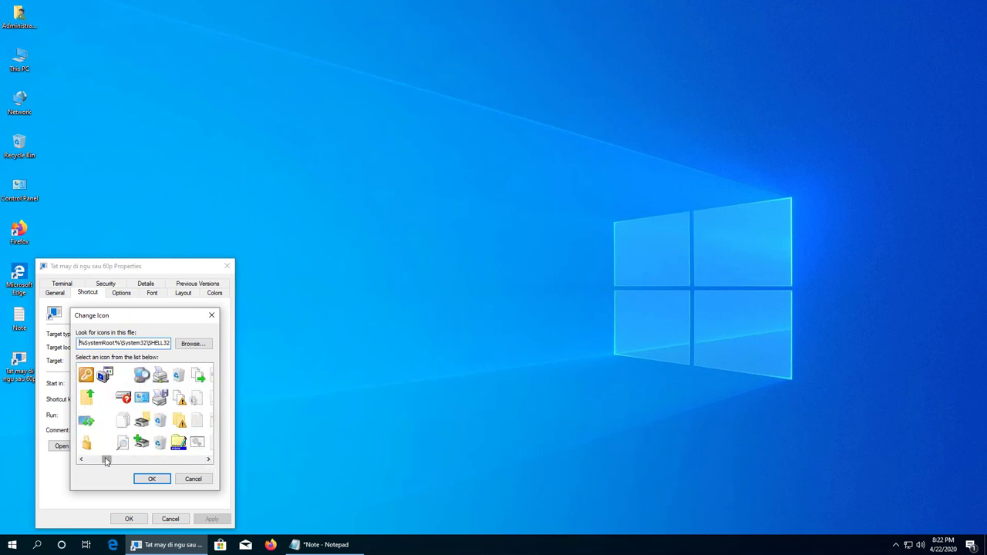
mouse_move(104, 461)
left_mouse_down()
mouse_move(198, 461)
mouse_move(89, 461)
left_mouse_up()
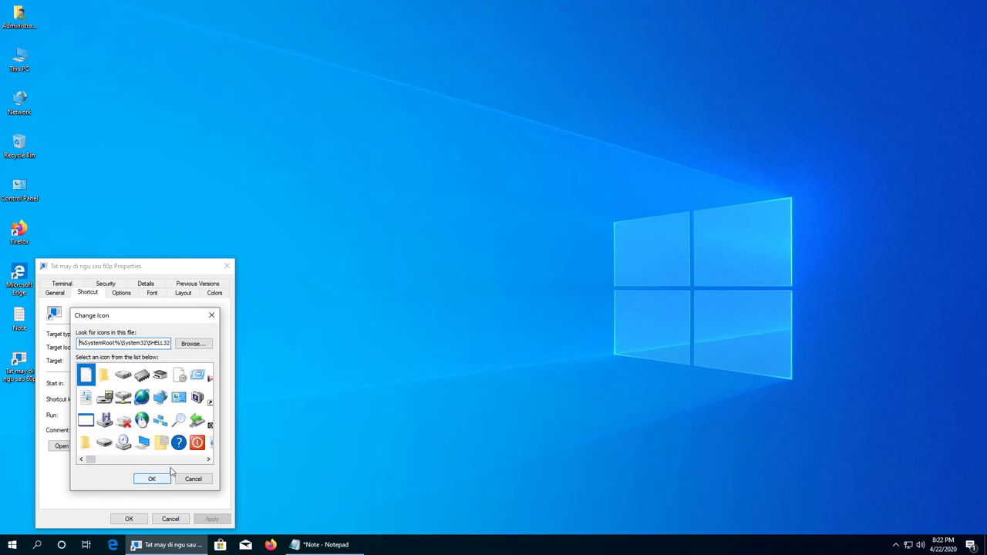
left_click(198, 443)
left_click(152, 479)
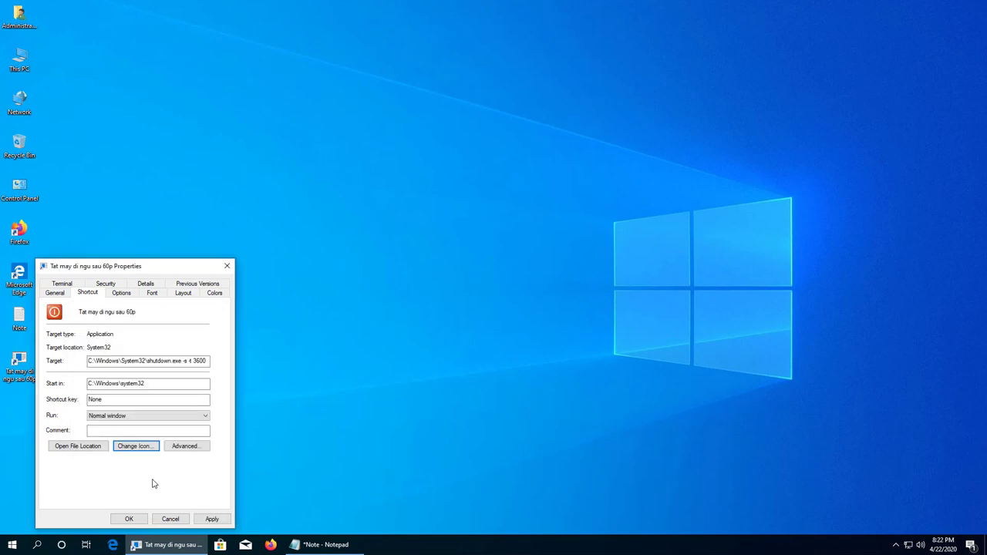
left_click(129, 519)
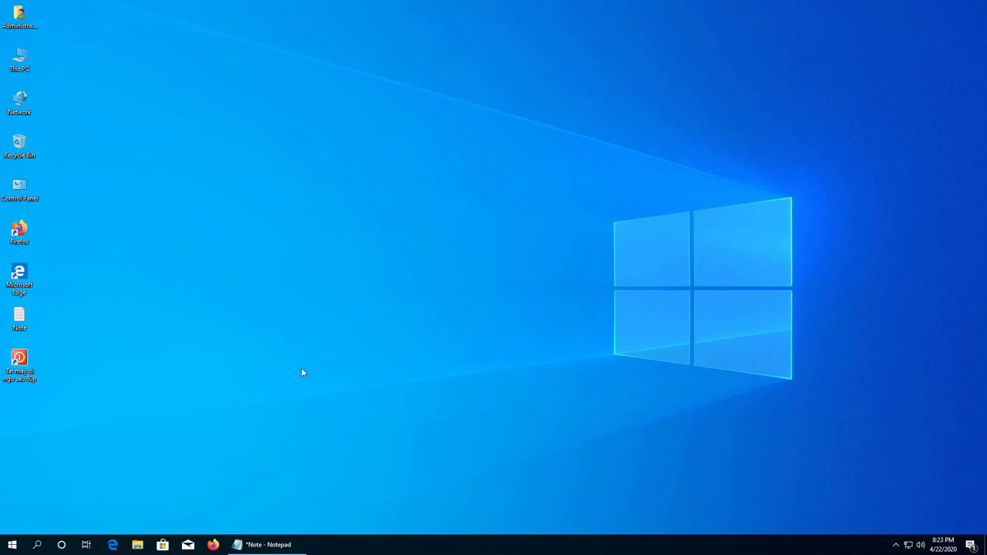
Run the "Tat may di ngu sau 60p" shortcut, abort its shutdown with shutdown -a in the Command Prompt, and close the Command Prompt.
double_click(25, 376)
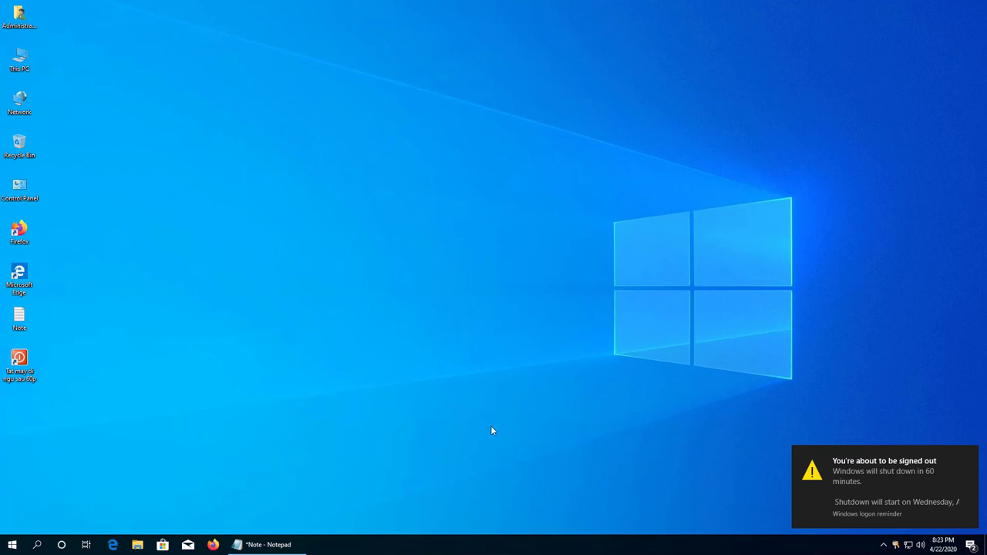
right_click(12, 545)
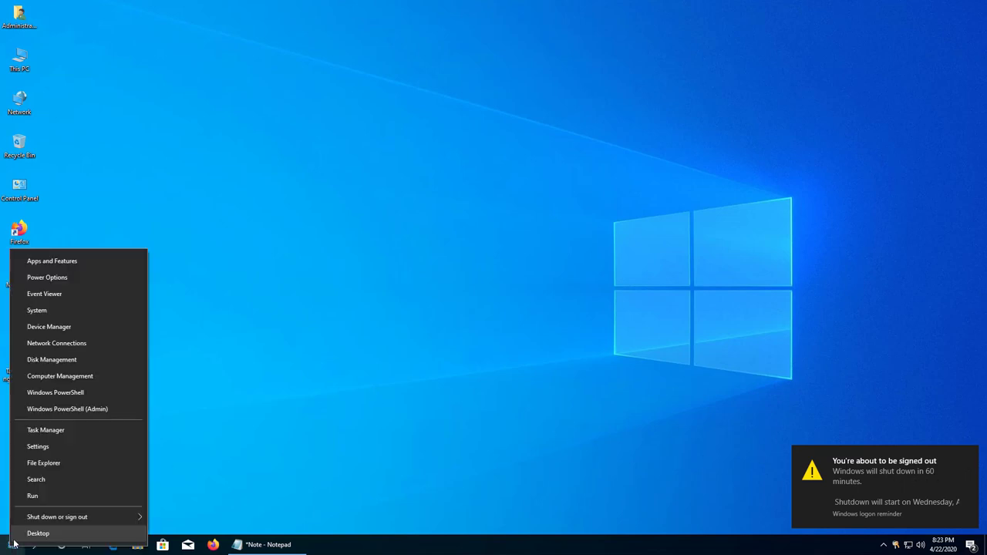
left_click(32, 496)
key("Return")
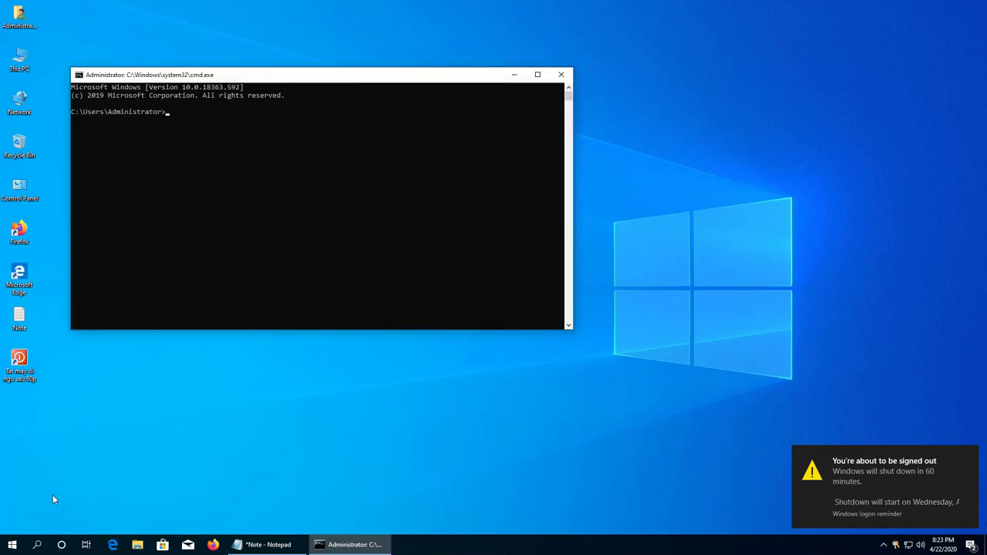
type("shut")
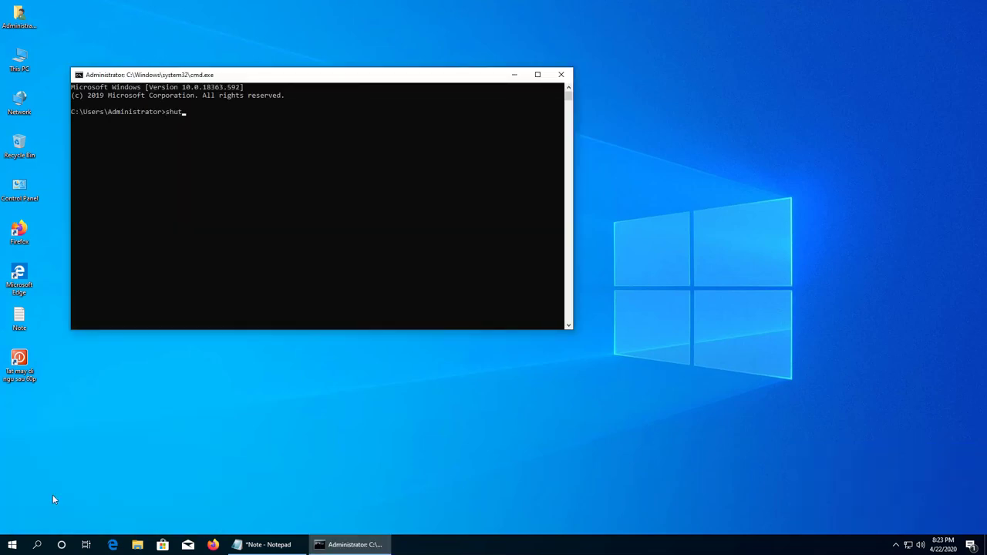
type("down -a")
key("Return")
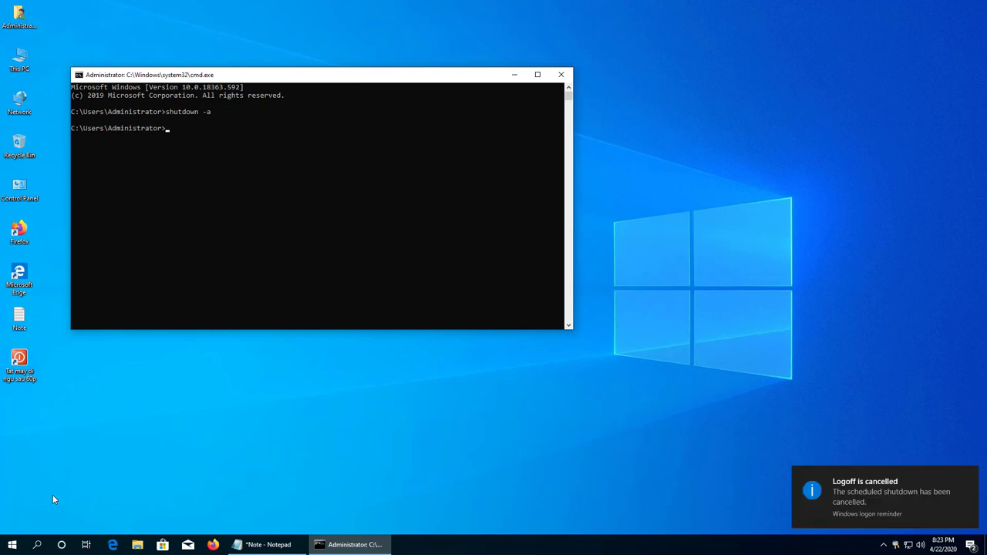
left_click(562, 75)
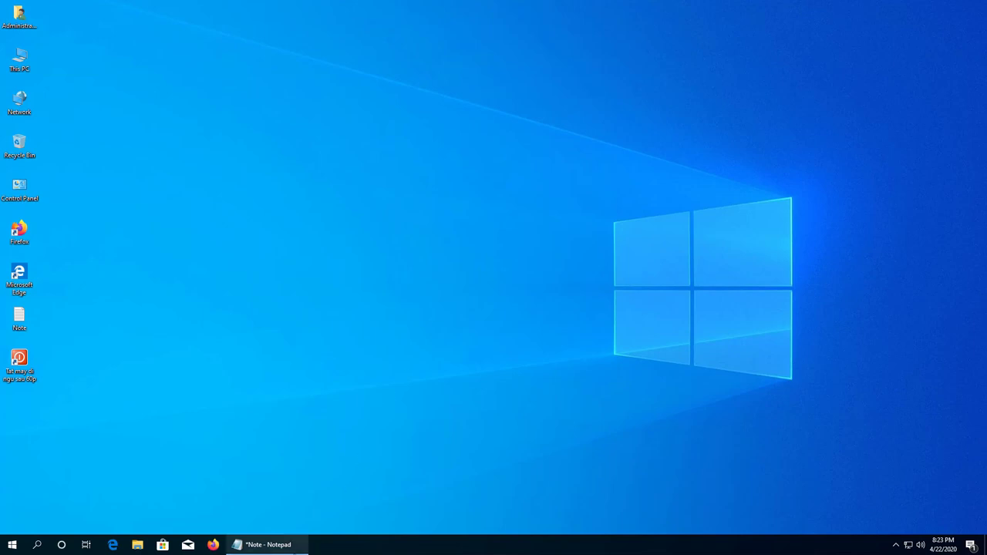
Add the line "3. Su dung phan mem Shutdown Classic Timer" to the note below the second one, leaving a blank line between.
left_click(266, 545)
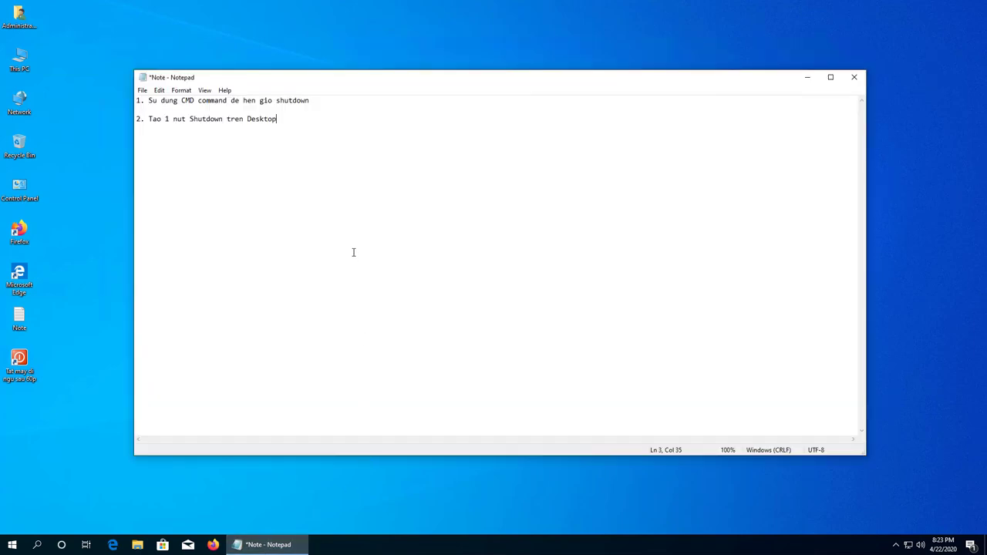
key("Return")
type("3. Su dung phan mem Shutdown Class")
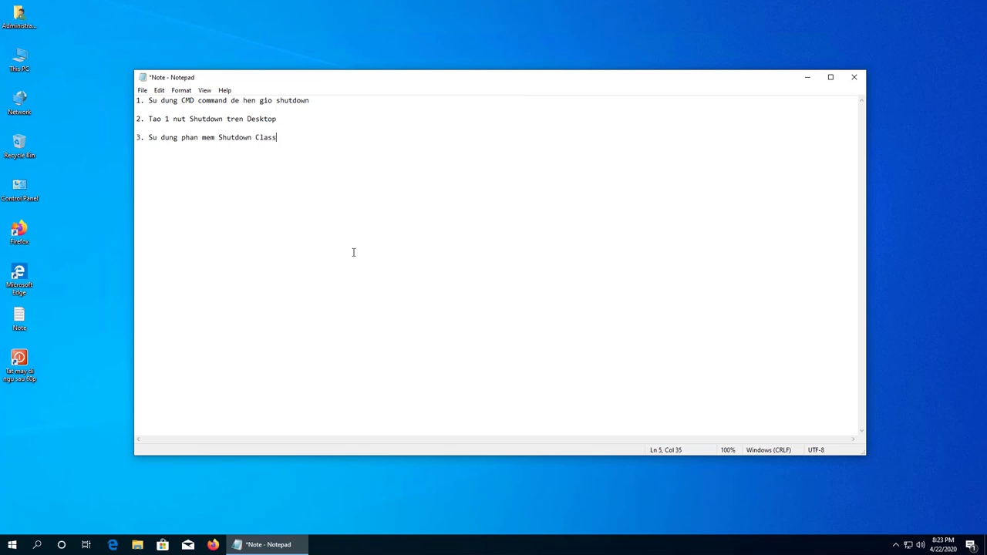
type("ic Timer")
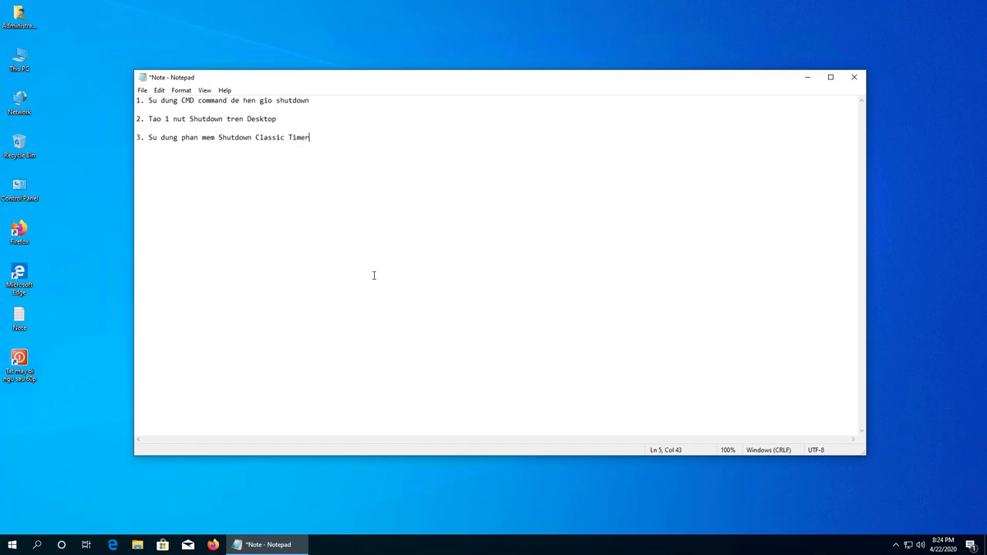
Open the Microsoft Store in a maximized window, look through its Home page, and show the Gaming page.
left_click(163, 545)
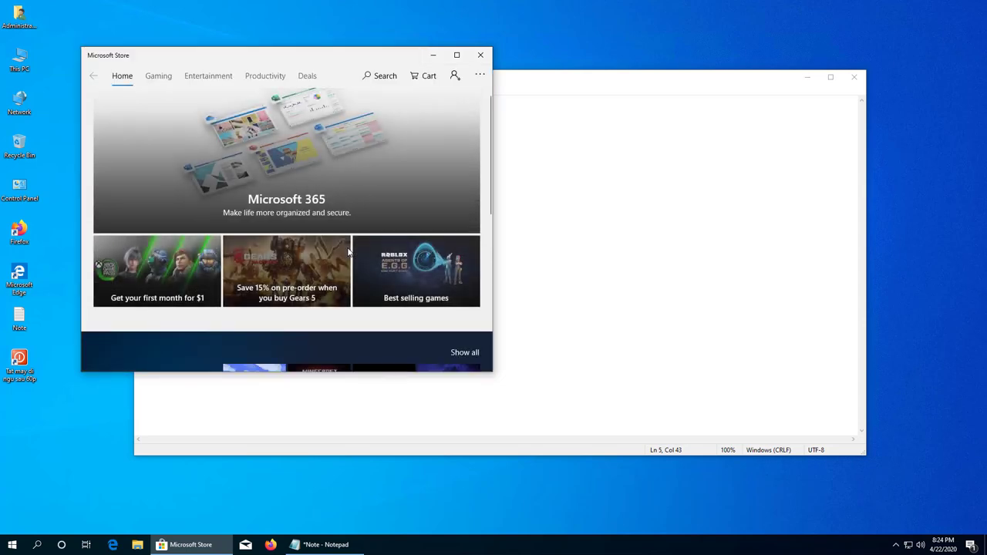
left_click(457, 54)
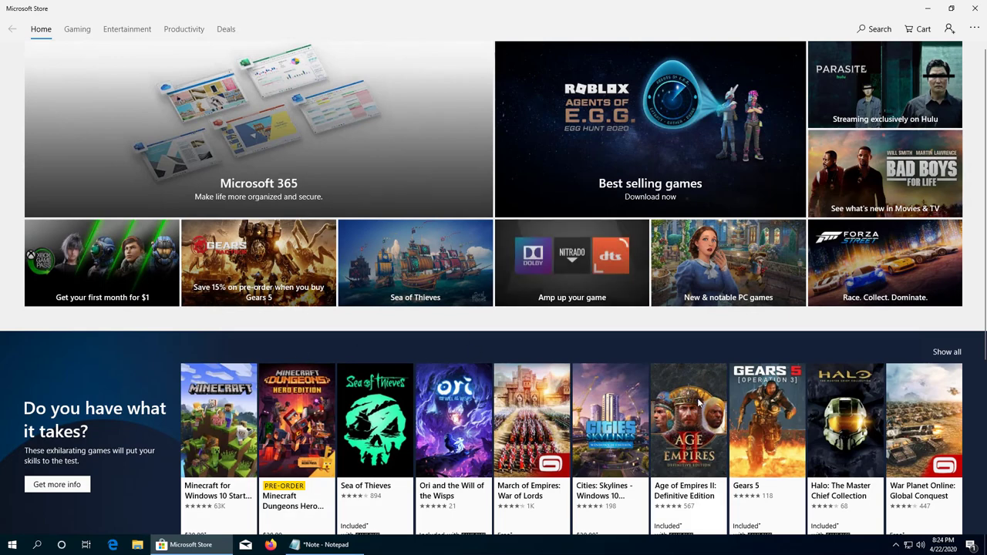
scroll(698, 386, "down", 5)
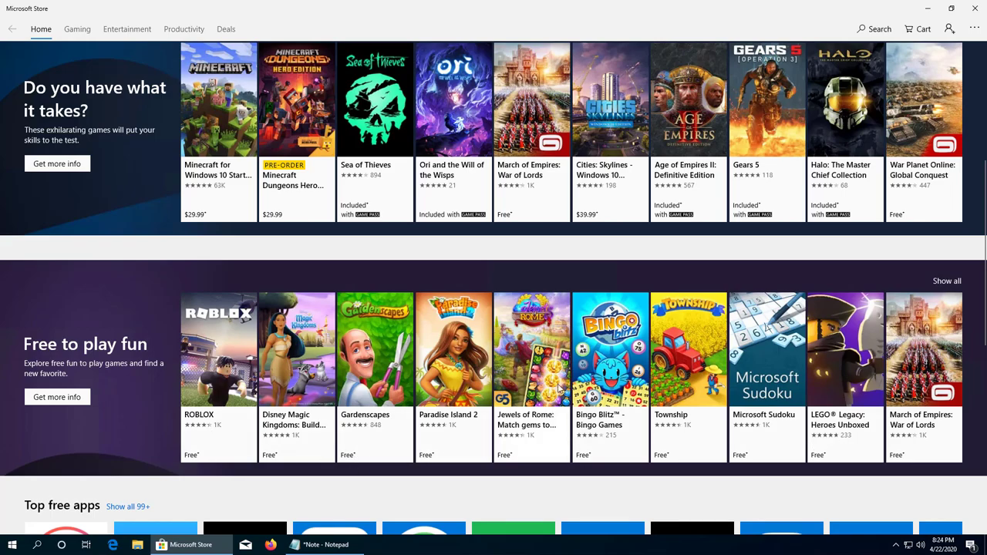
scroll(856, 356, "up", 5)
scroll(856, 356, "down", 2)
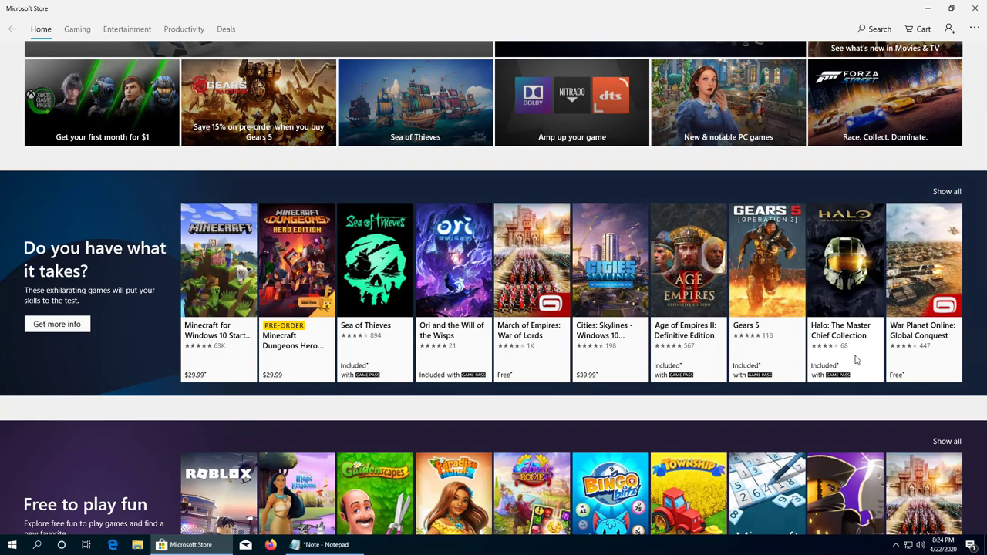
scroll(857, 359, "up", 2)
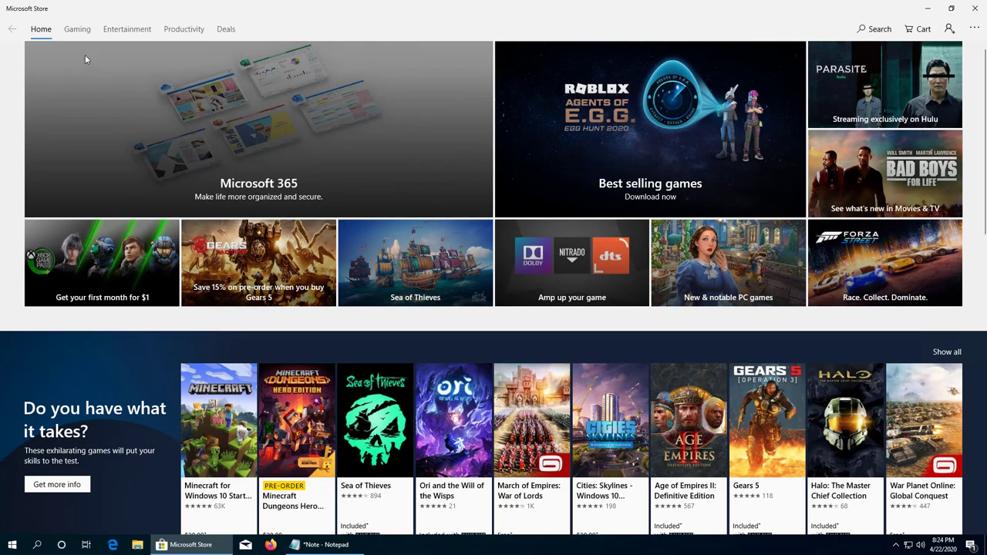
left_click(78, 31)
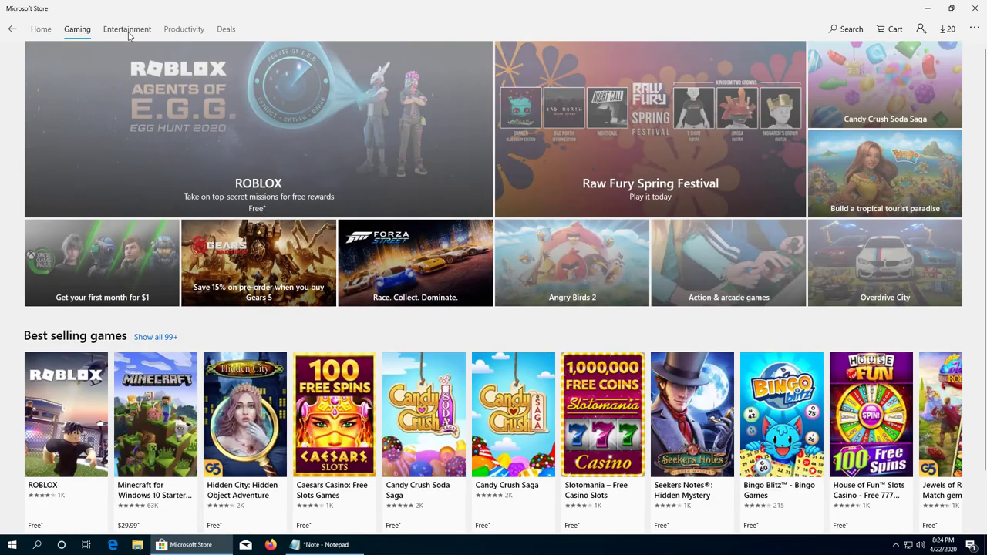